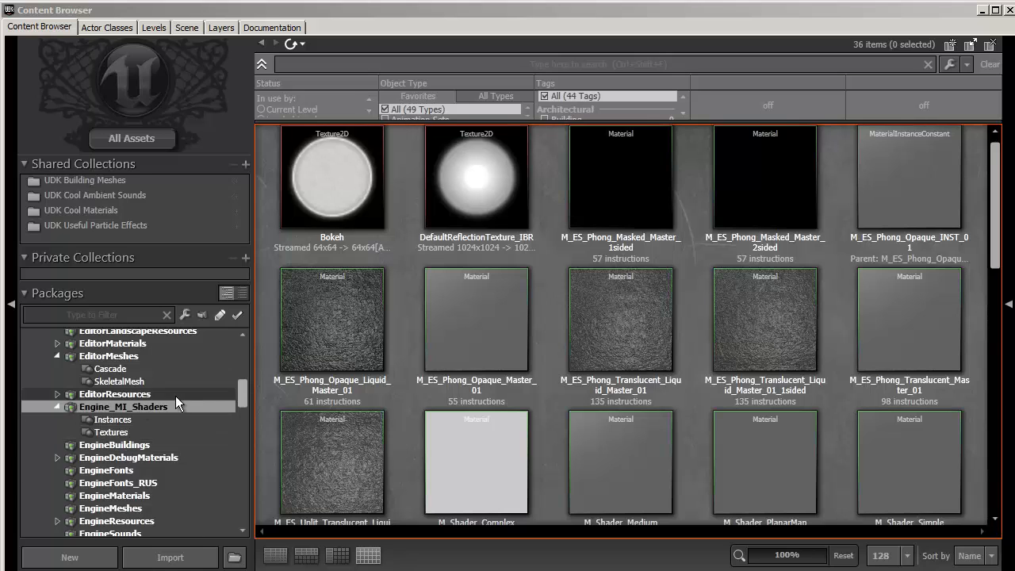
- Show the contents of the Engine_MI_Shaders package inside the Engine content folder
drag(240, 391, 248, 340)
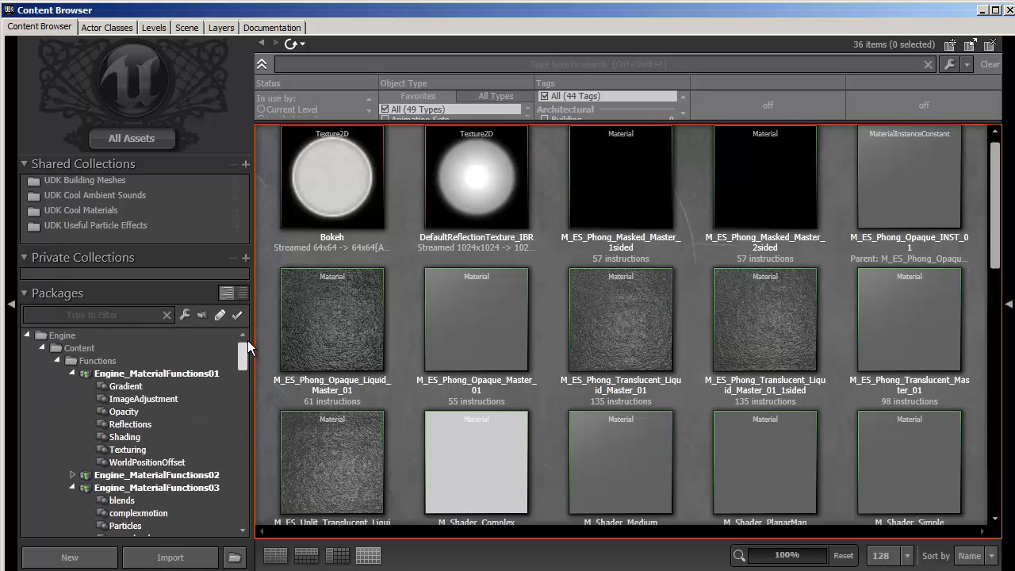
click(56, 334)
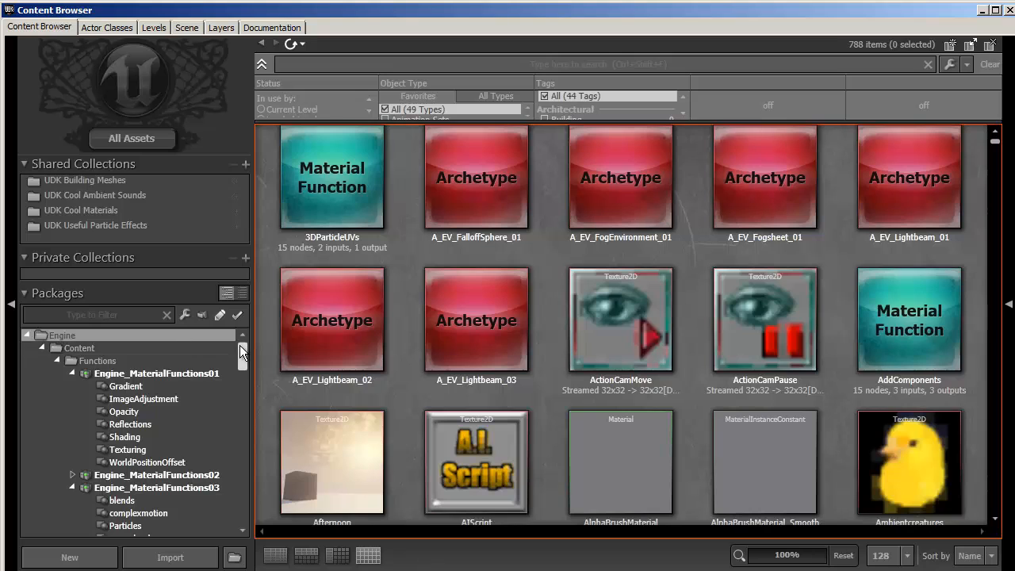
drag(241, 347, 246, 372)
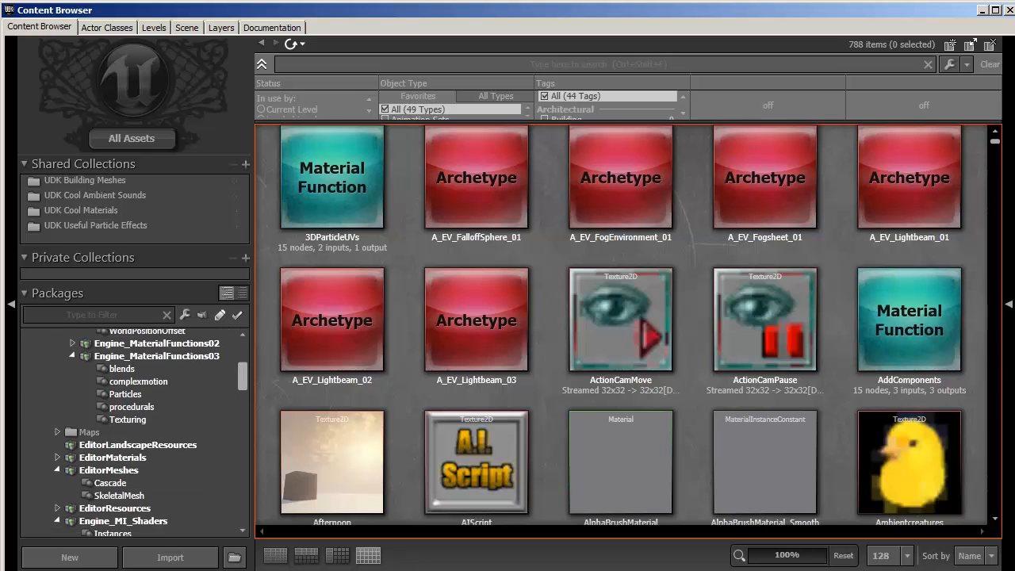
scroll(123, 410, down, 3)
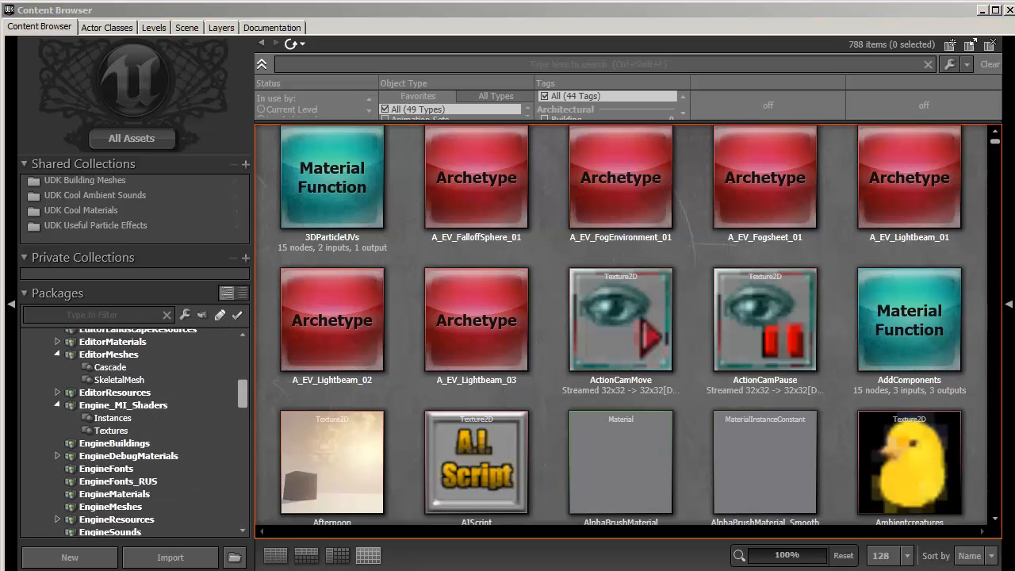
click(123, 406)
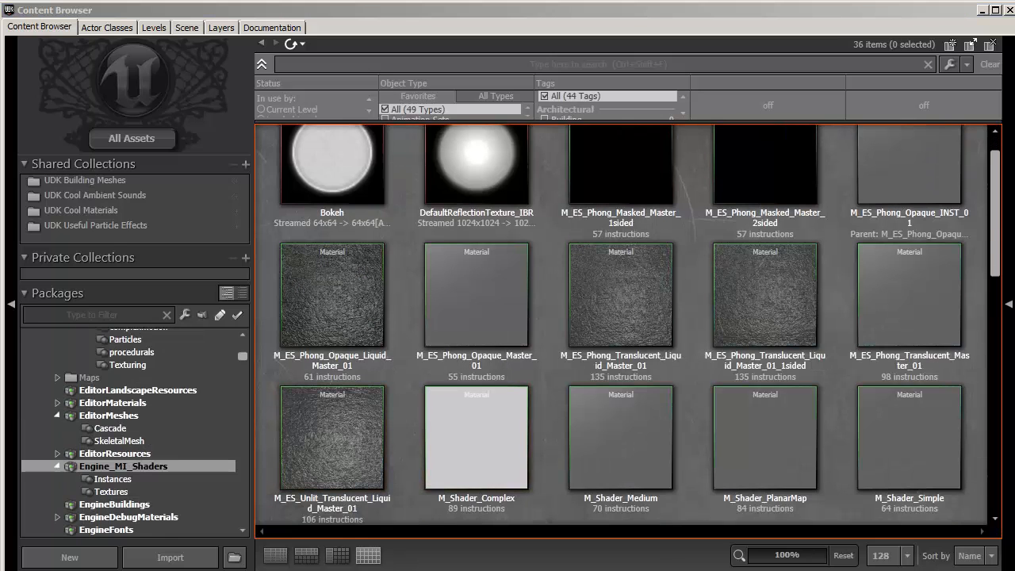
- Examine the details of the Phong, Unlit and M_Shader materials in the Engine_MI_Shaders package
mouse_move(329, 290)
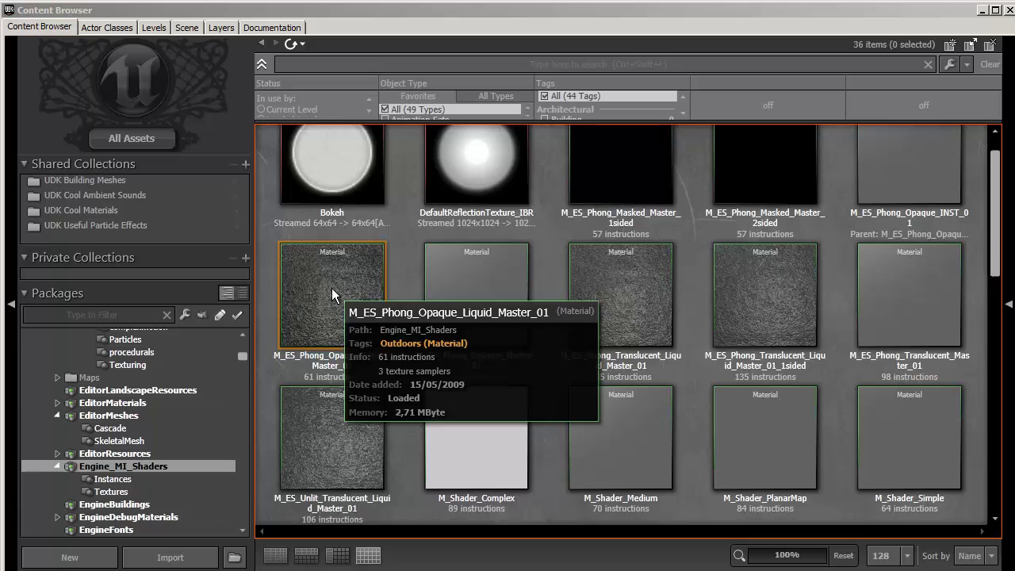
mouse_move(599, 303)
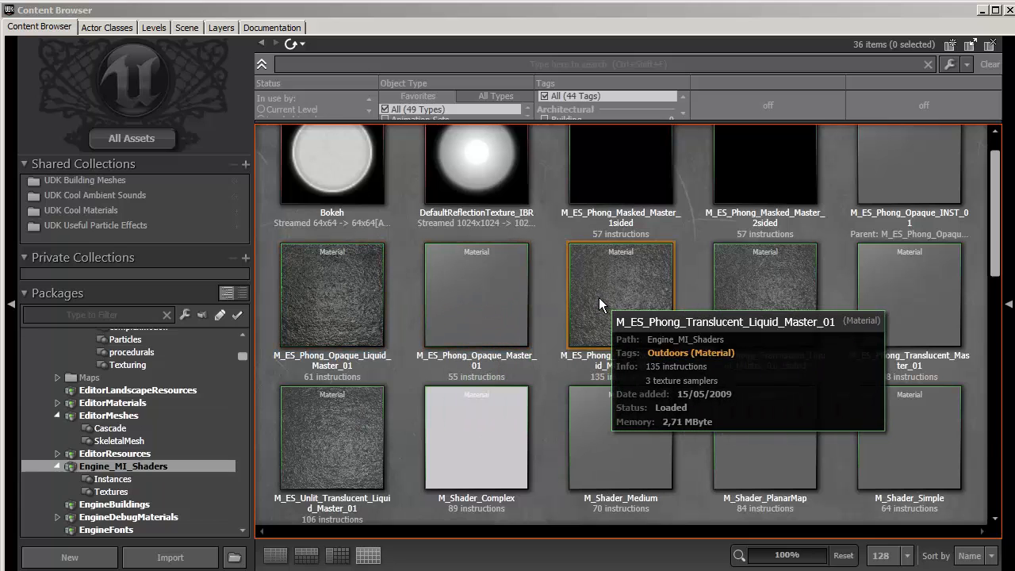
mouse_move(926, 170)
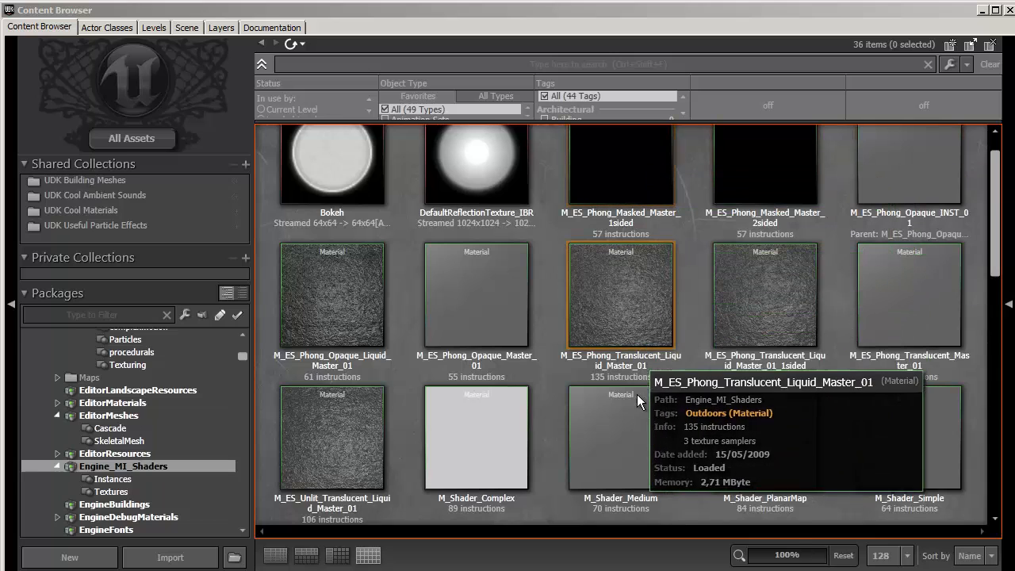
mouse_move(636, 430)
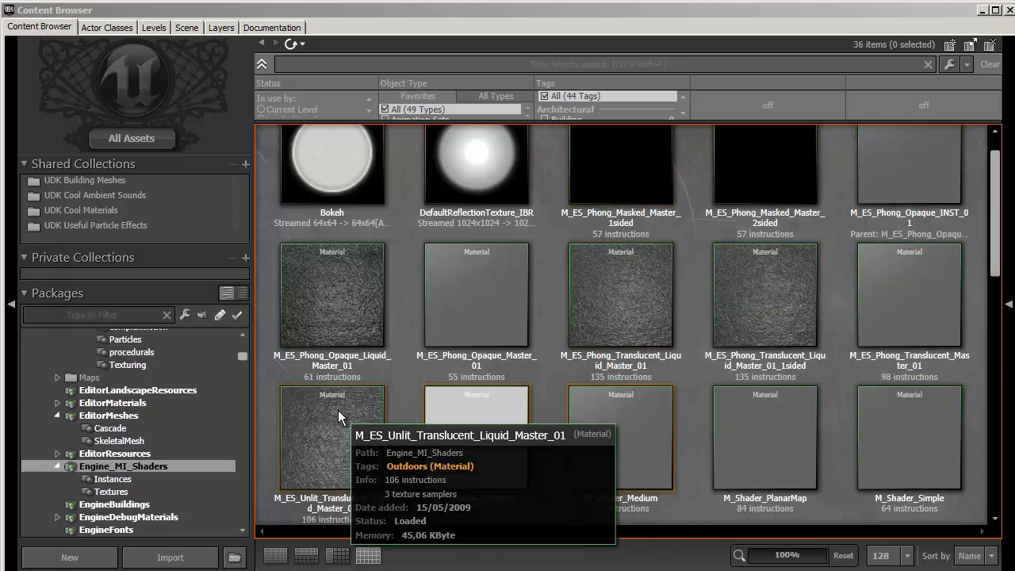
mouse_move(896, 420)
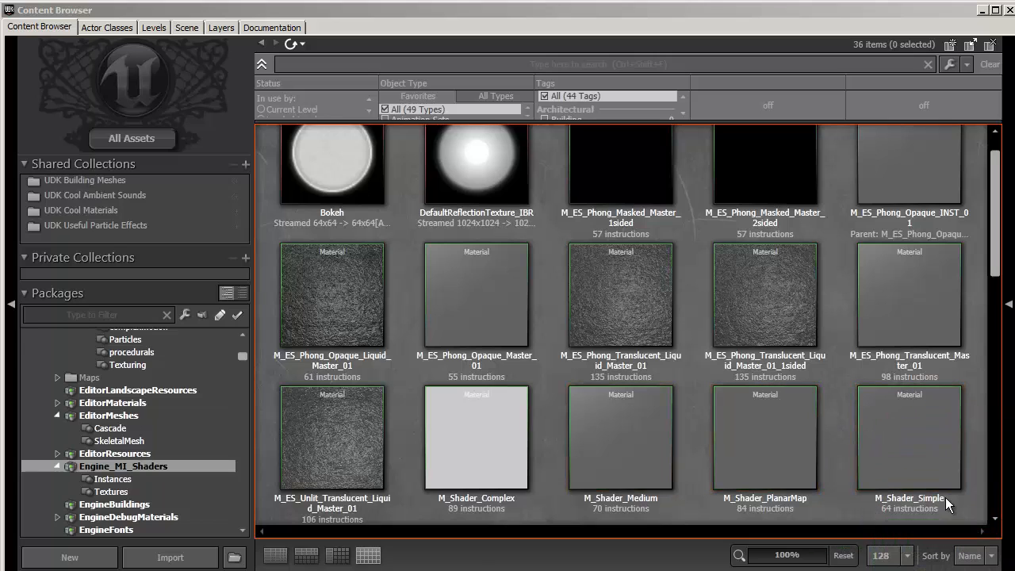
- Copy the M_Shader_Simple material into the Material group of the MyPackageTutorial_Mat package, keeping its name
right_click(865, 397)
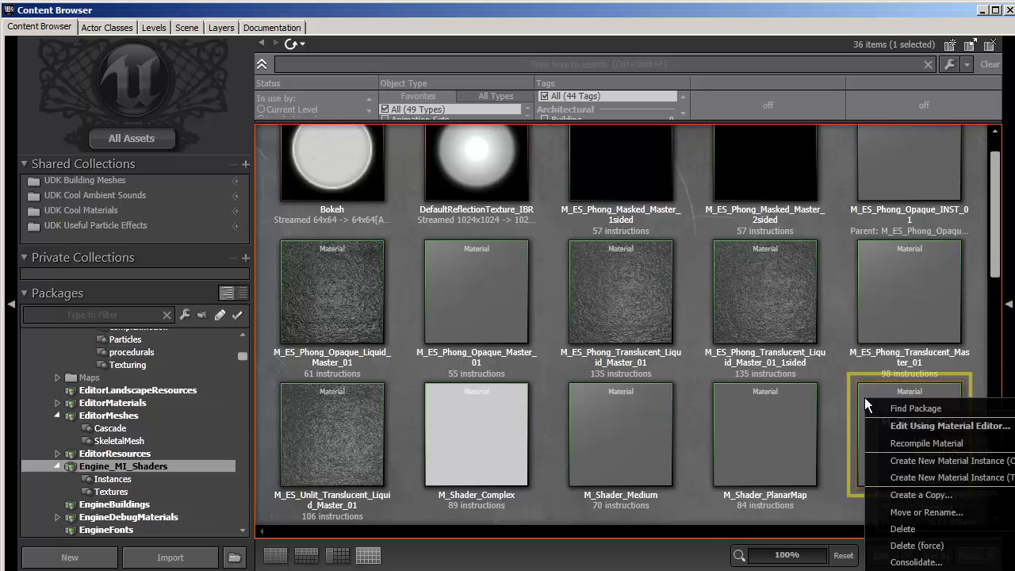
click(889, 495)
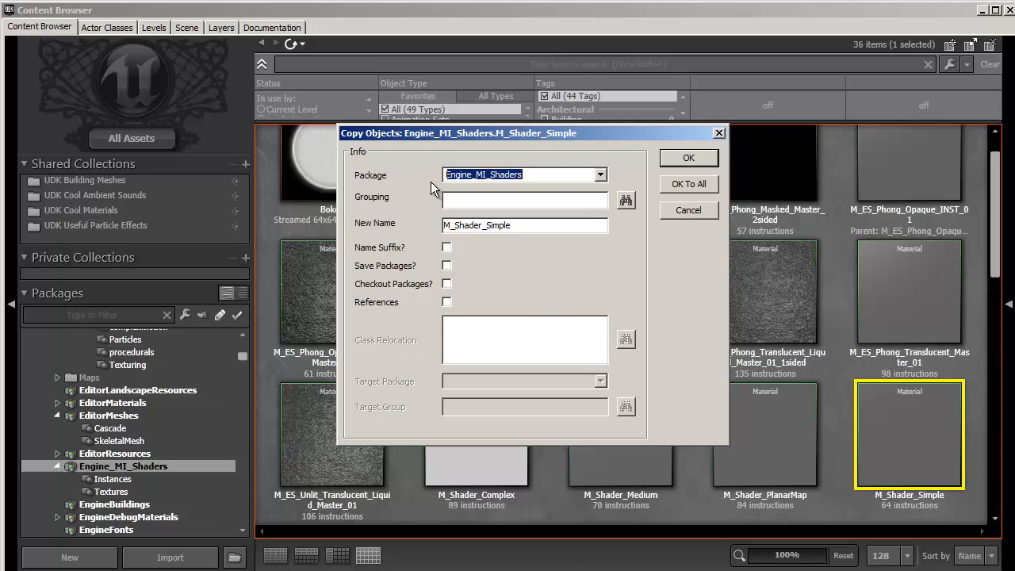
text(My)
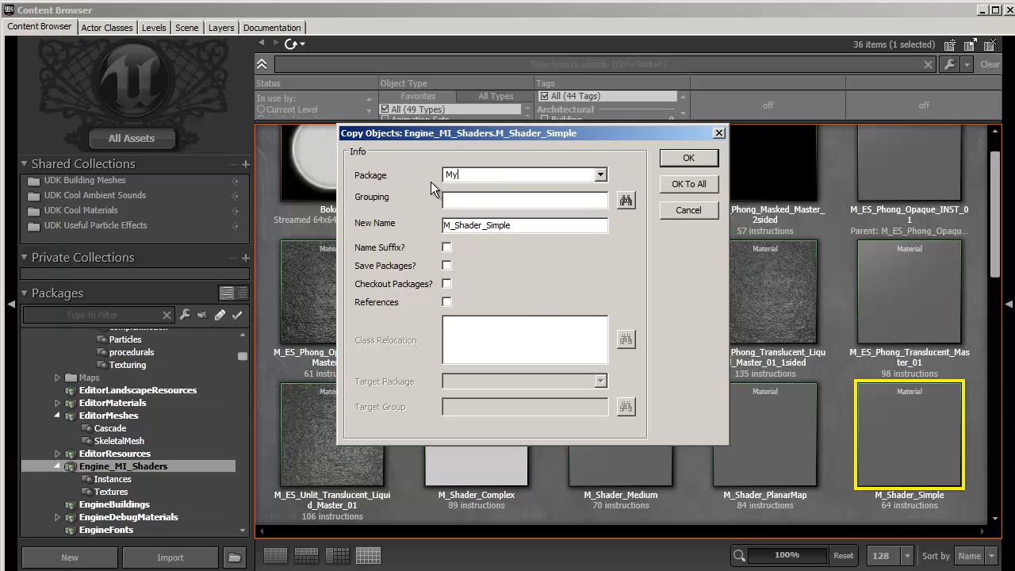
click(605, 175)
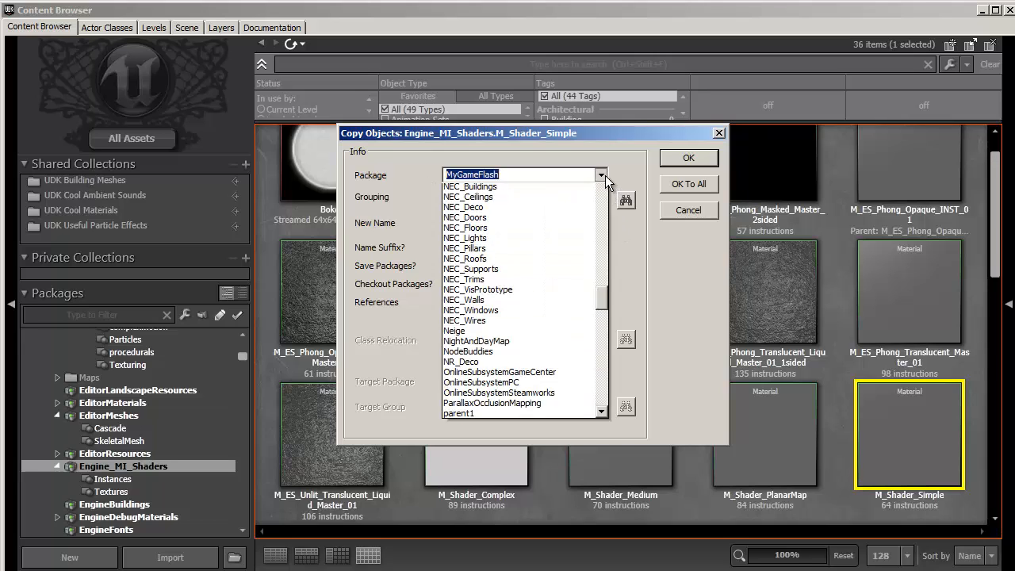
click(514, 222)
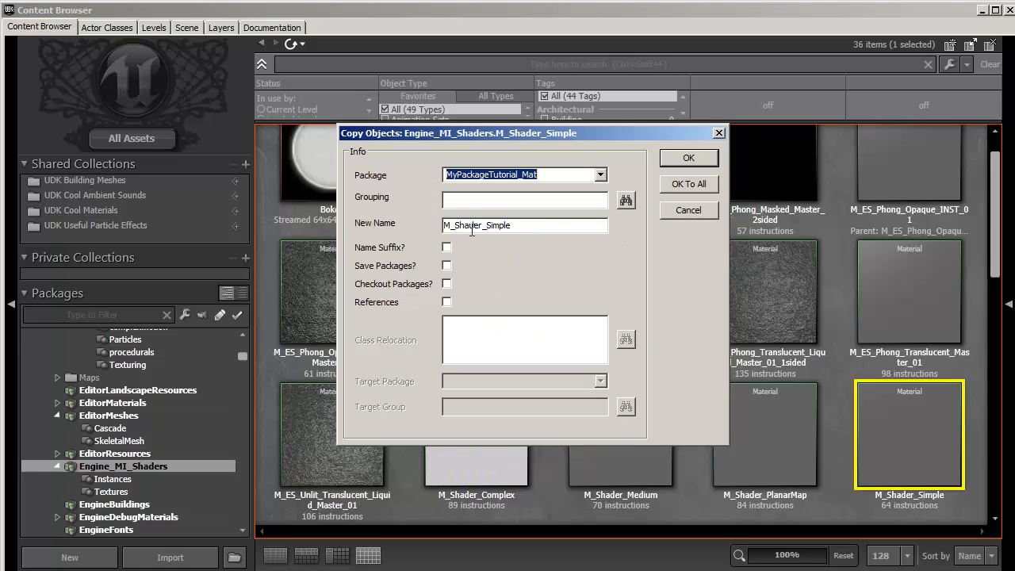
click(627, 203)
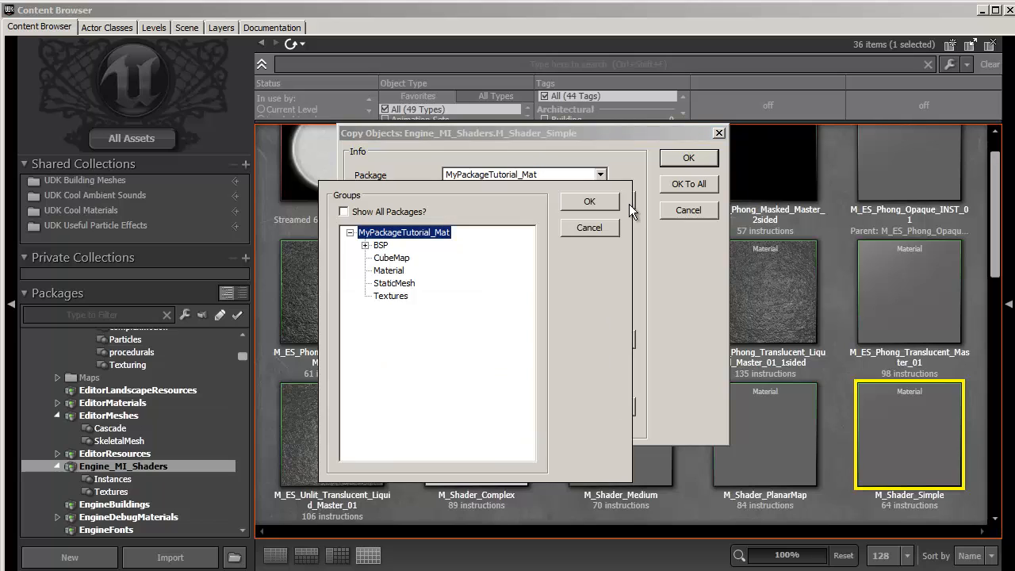
click(388, 270)
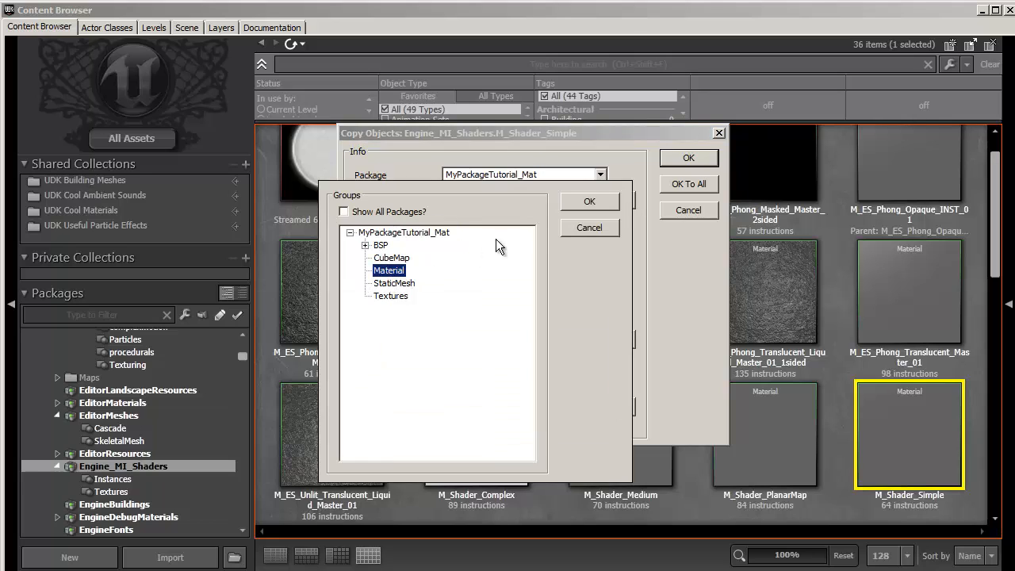
click(568, 203)
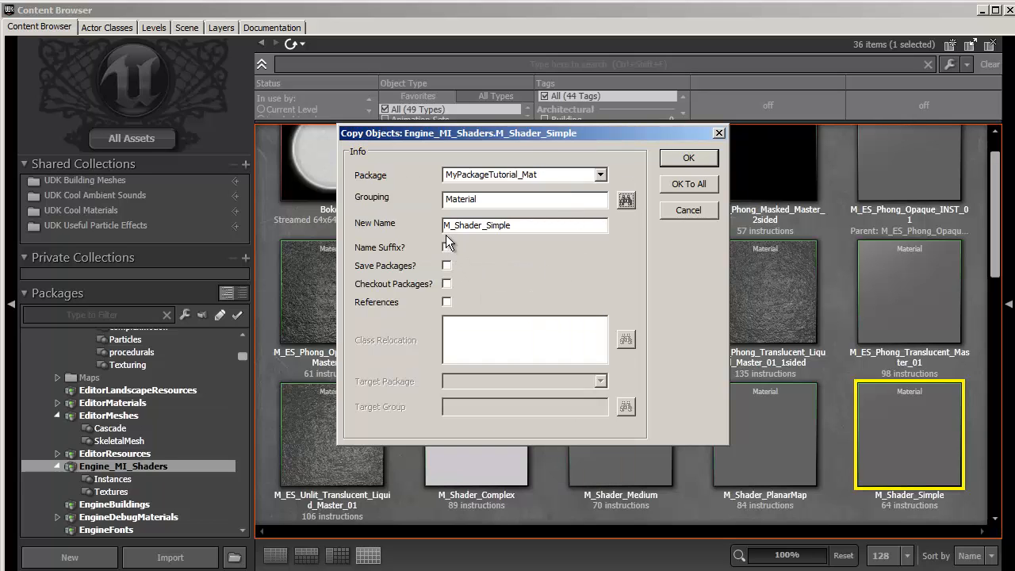
click(701, 157)
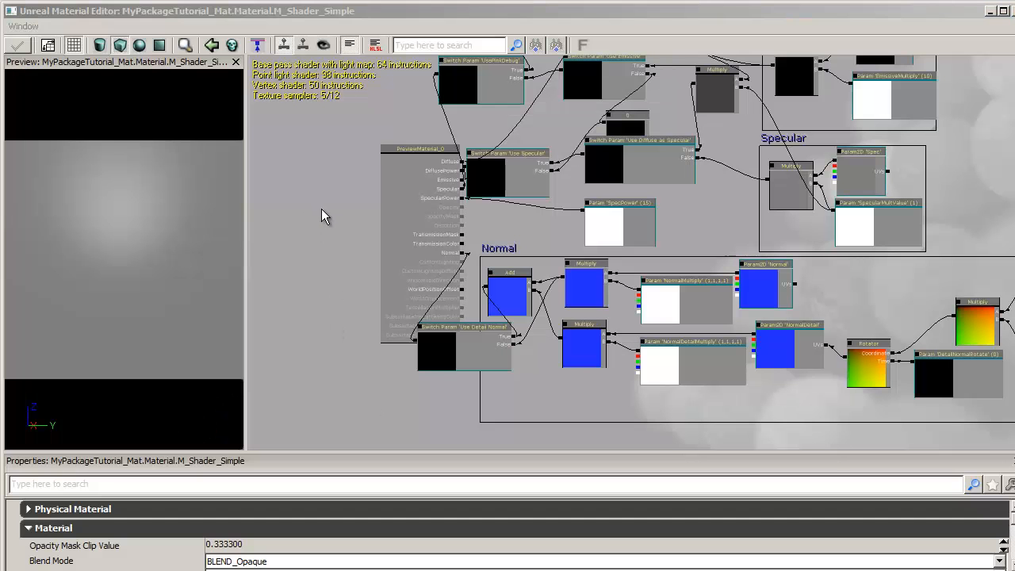
- Examine the copied material's node network, from the preview material inputs through the switch parameters to the Emissive, Specular and Normal groups
drag(321, 209, 290, 294)
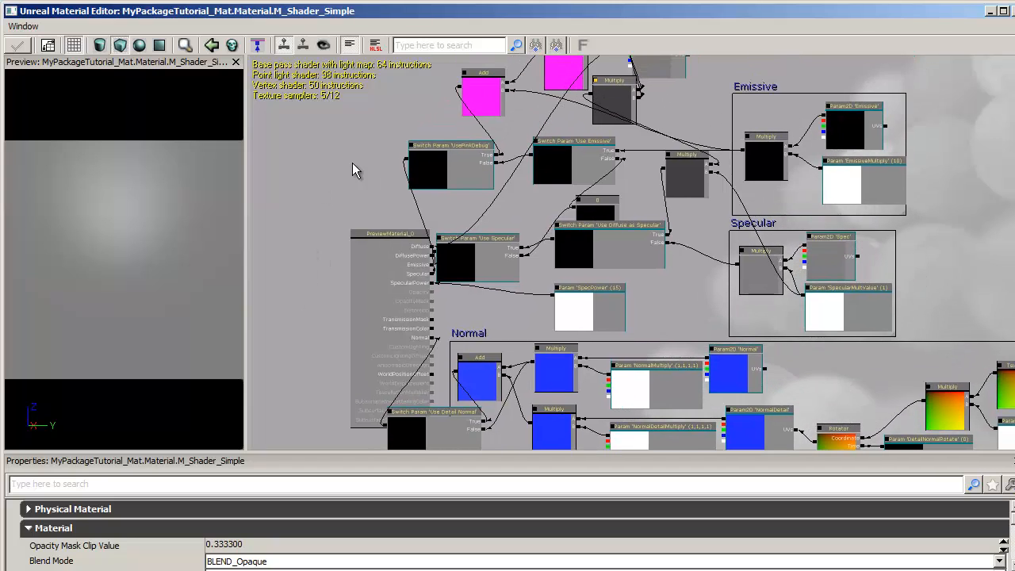
drag(353, 164, 351, 227)
scroll(350, 227, up, 2)
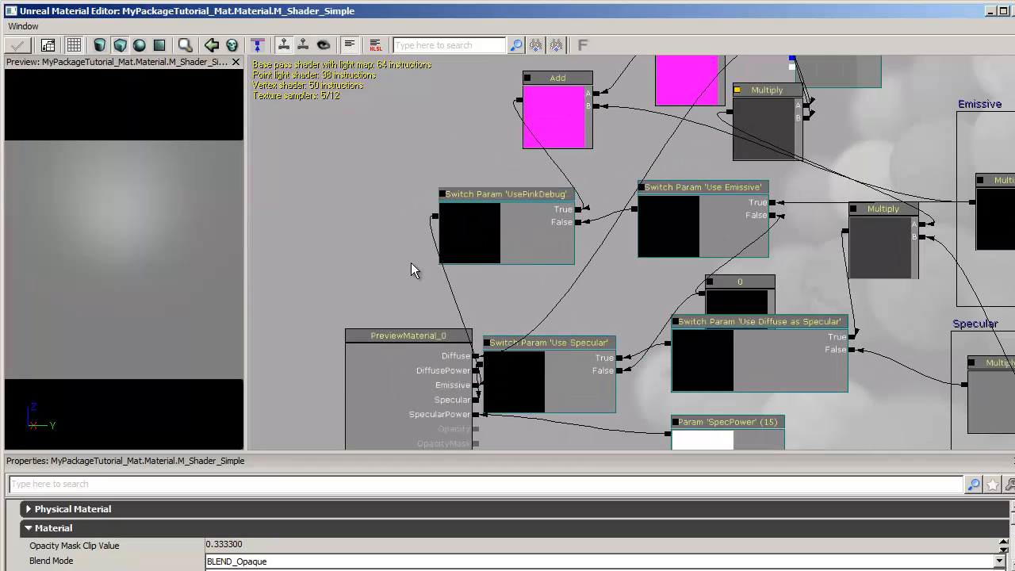
drag(335, 264, 328, 196)
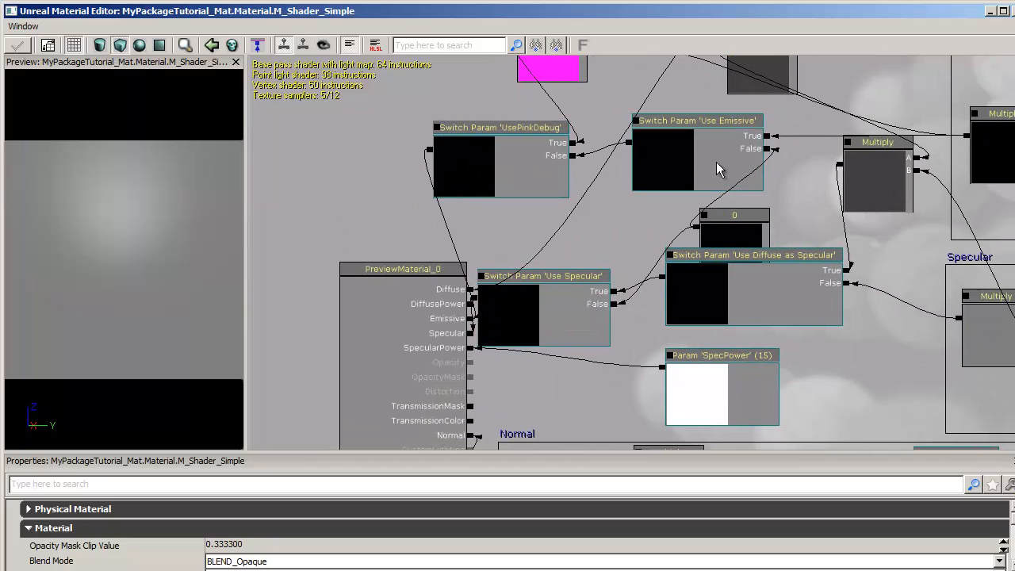
drag(315, 244, 310, 134)
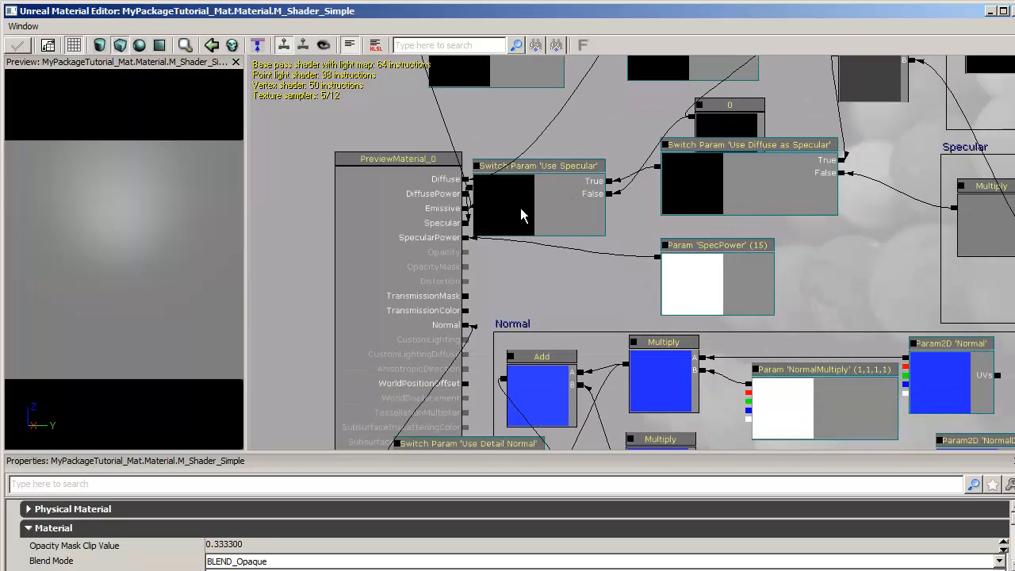
drag(284, 310, 259, 307)
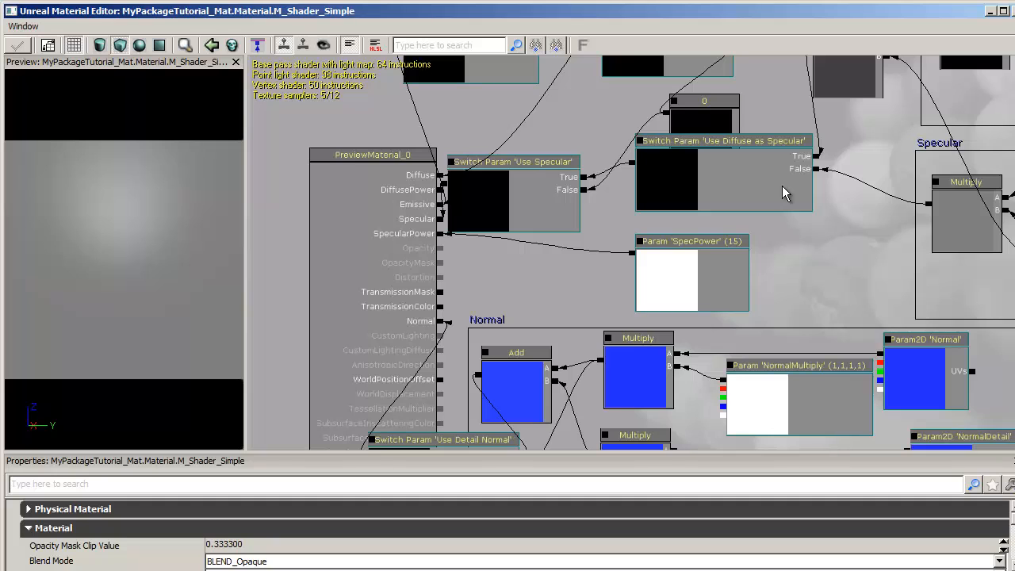
drag(842, 273, 519, 389)
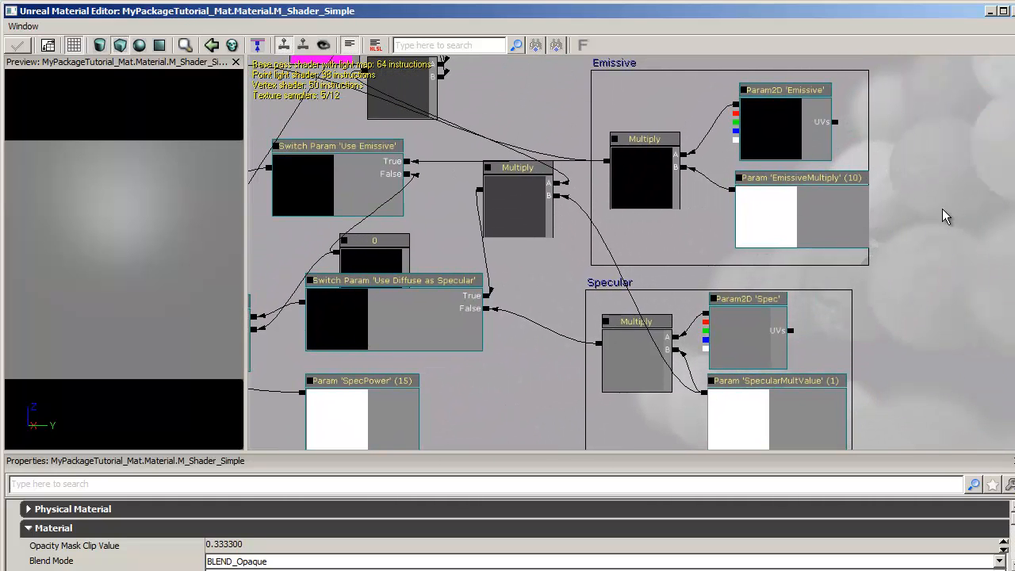
drag(692, 370, 792, 389)
drag(608, 414, 852, 262)
drag(544, 304, 587, 169)
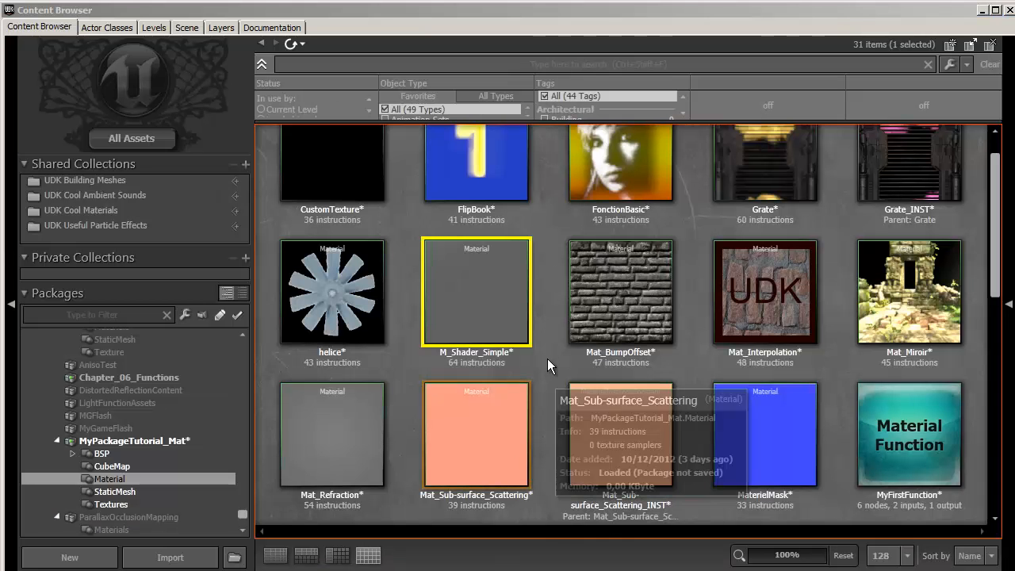
- Create a constant material instance of M_Shader_Simple named M_Shader_Simple_INST in the Material group of MyPackageTutorial_Mat
mouse_move(542, 290)
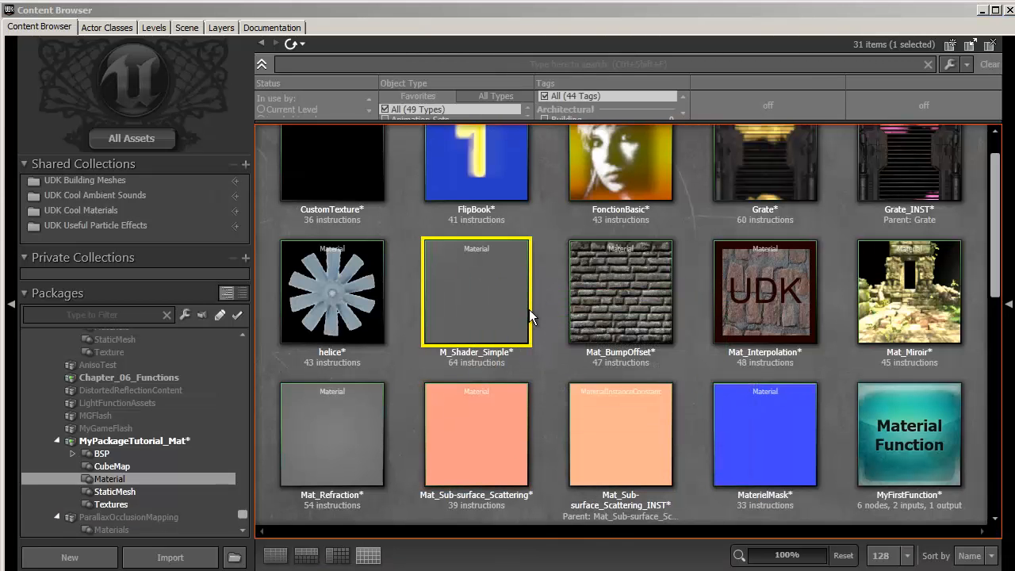
right_click(486, 295)
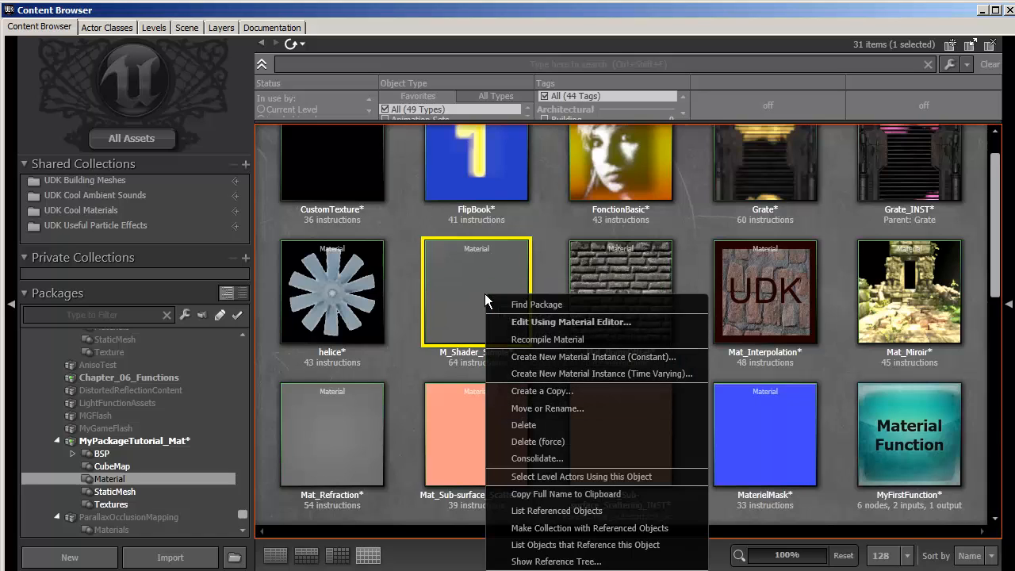
click(572, 358)
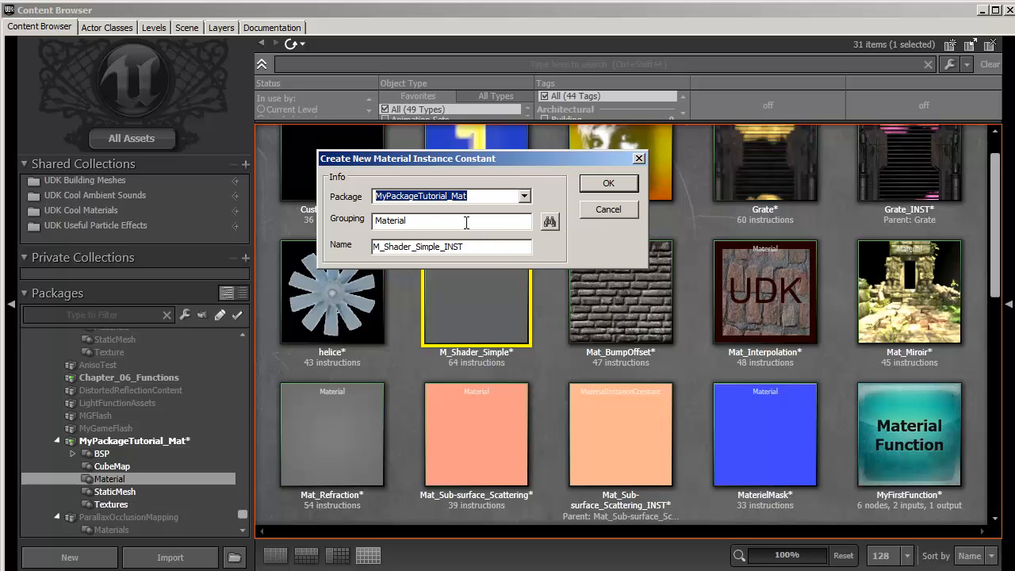
click(606, 187)
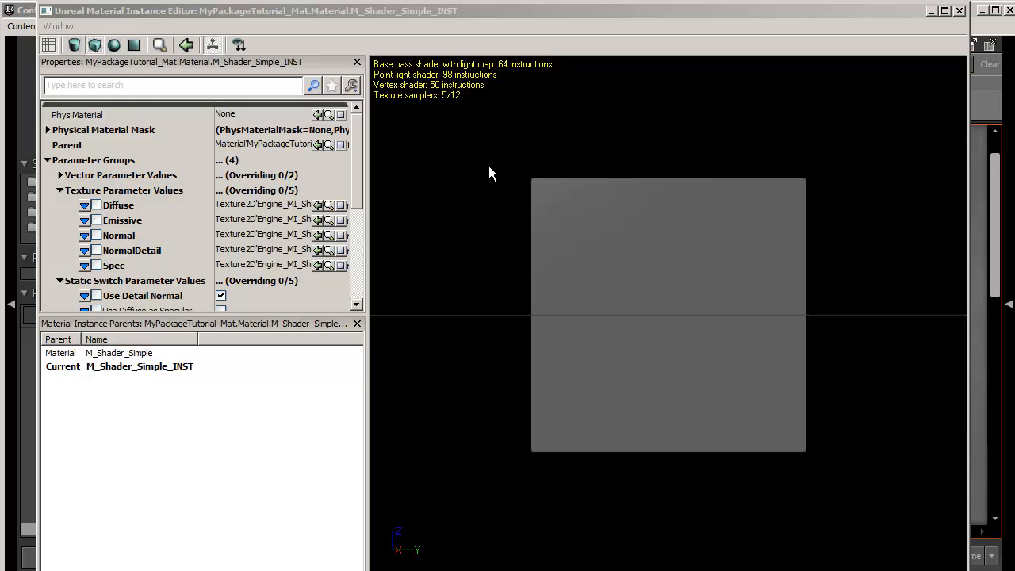
- Collapse the instance's parameter groups, review its vector parameters, and expand the texture parameter values
click(60, 191)
click(61, 206)
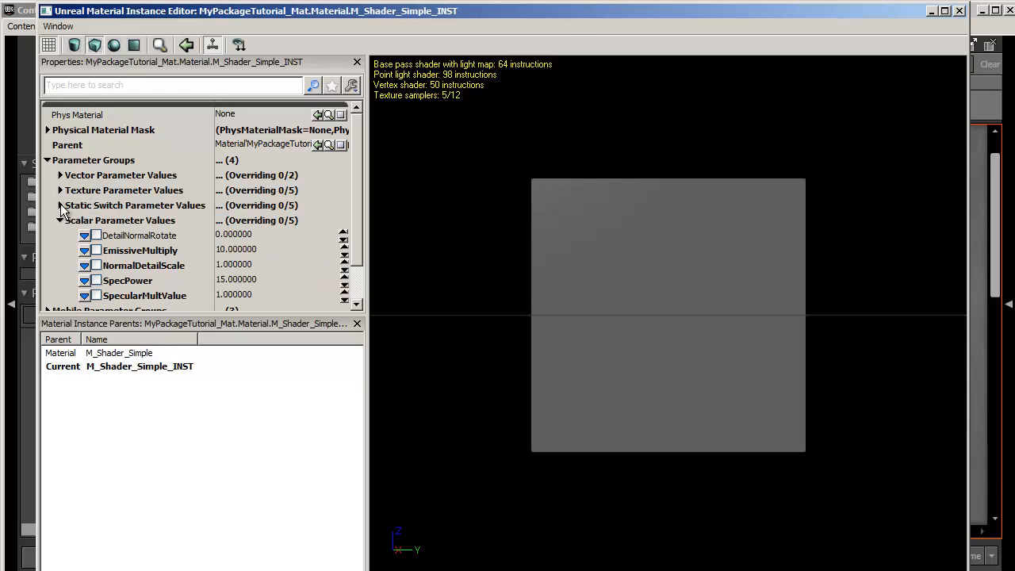
click(61, 219)
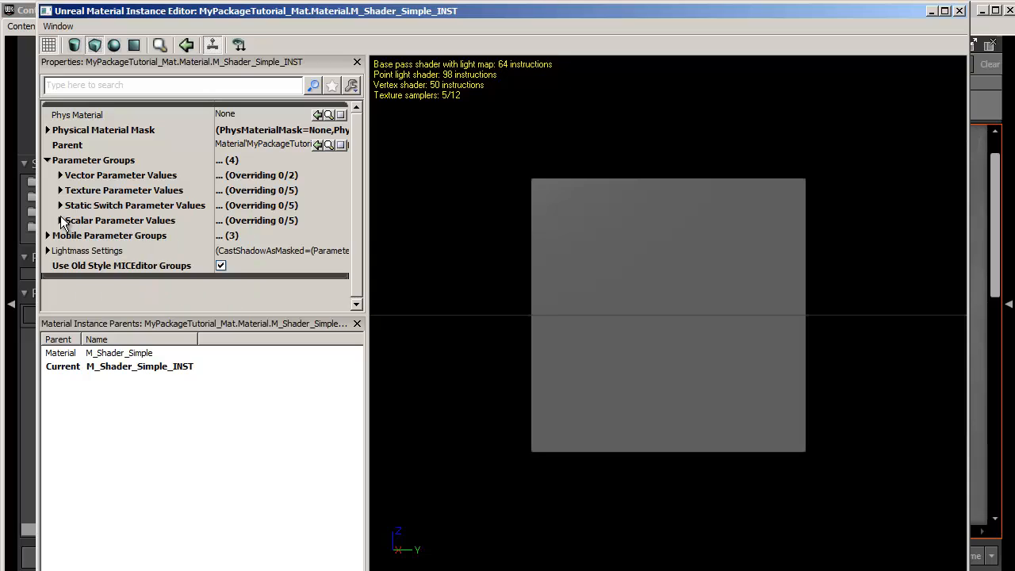
click(61, 175)
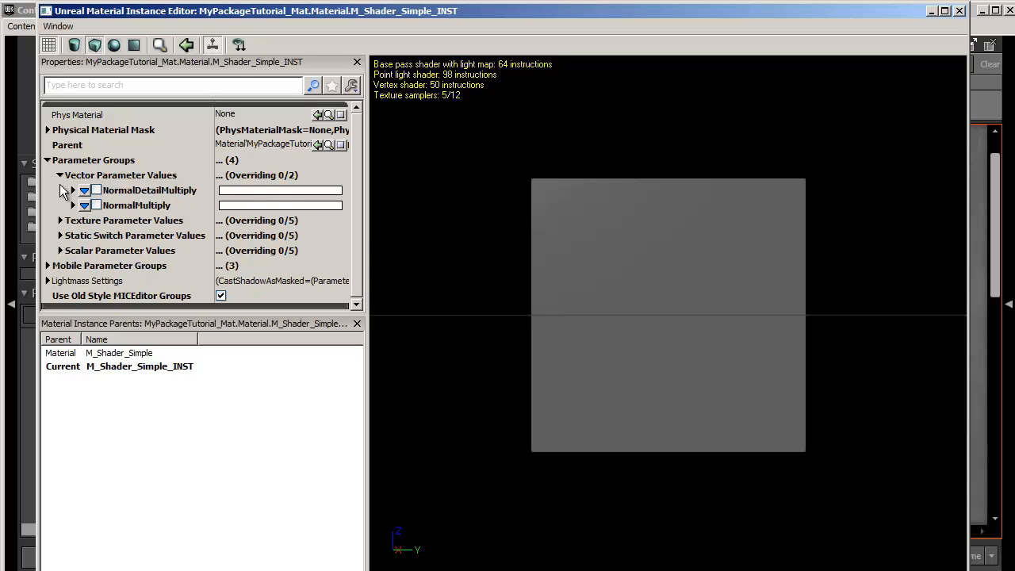
click(61, 176)
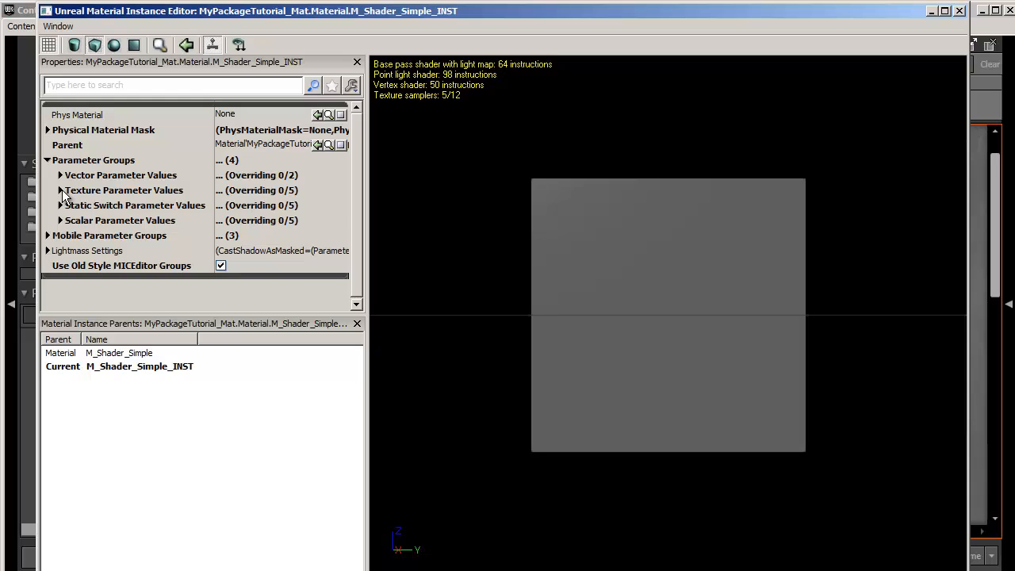
click(61, 191)
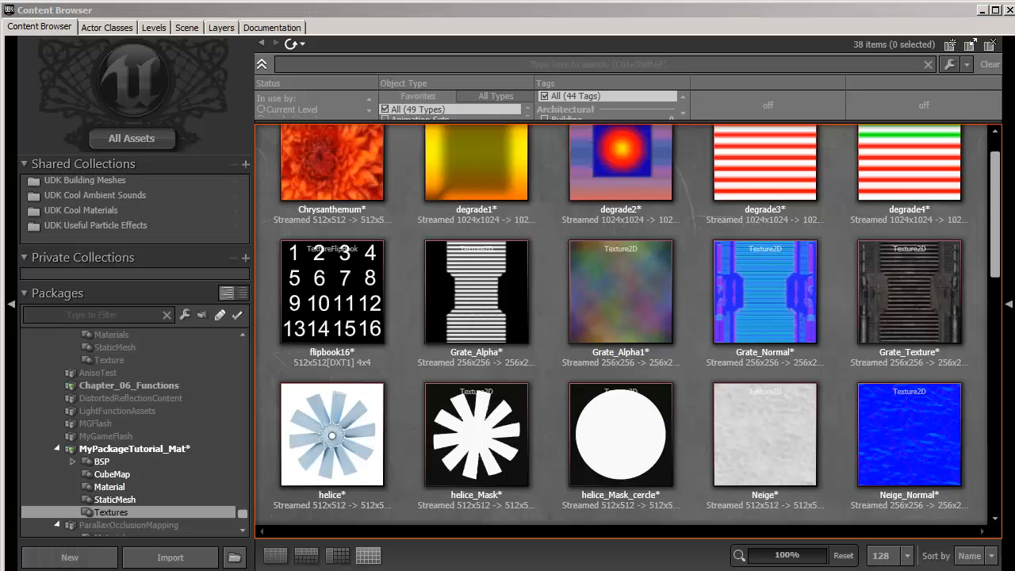
- Override the instance's Diffuse texture parameter with Grate_Texture from the Textures group of MyPackageTutorial_Mat and check it on the preview cube
click(919, 278)
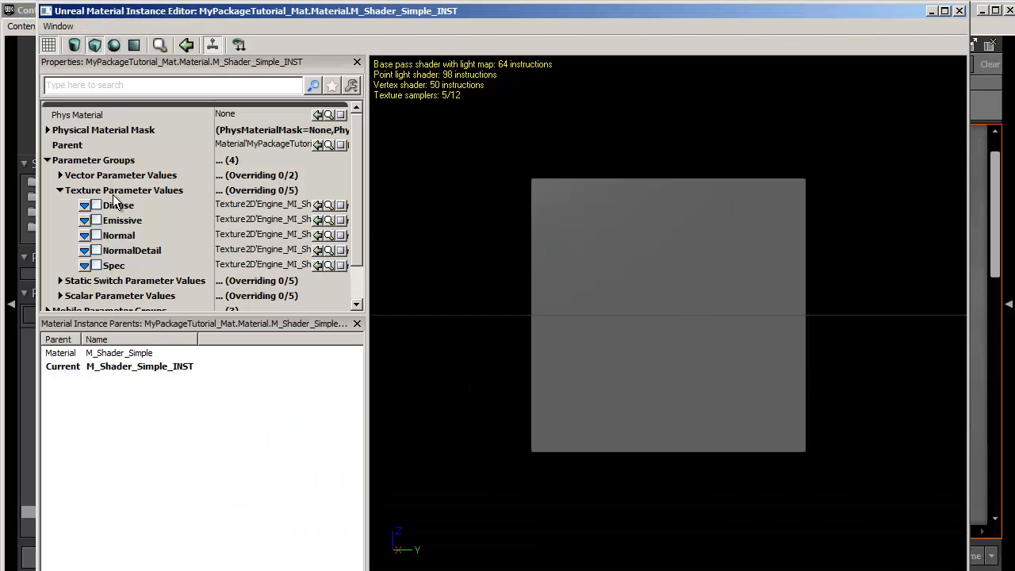
click(96, 205)
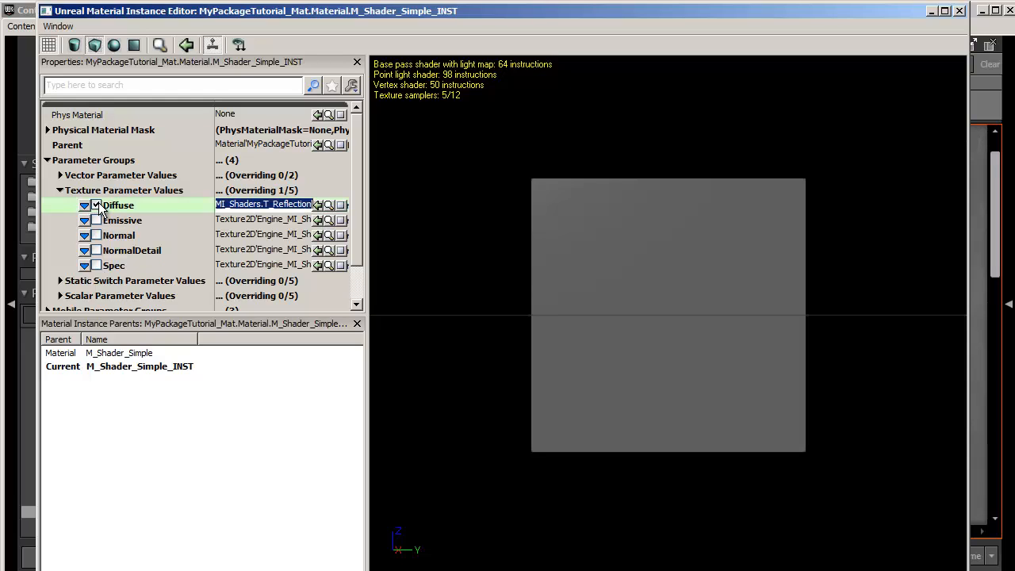
click(317, 205)
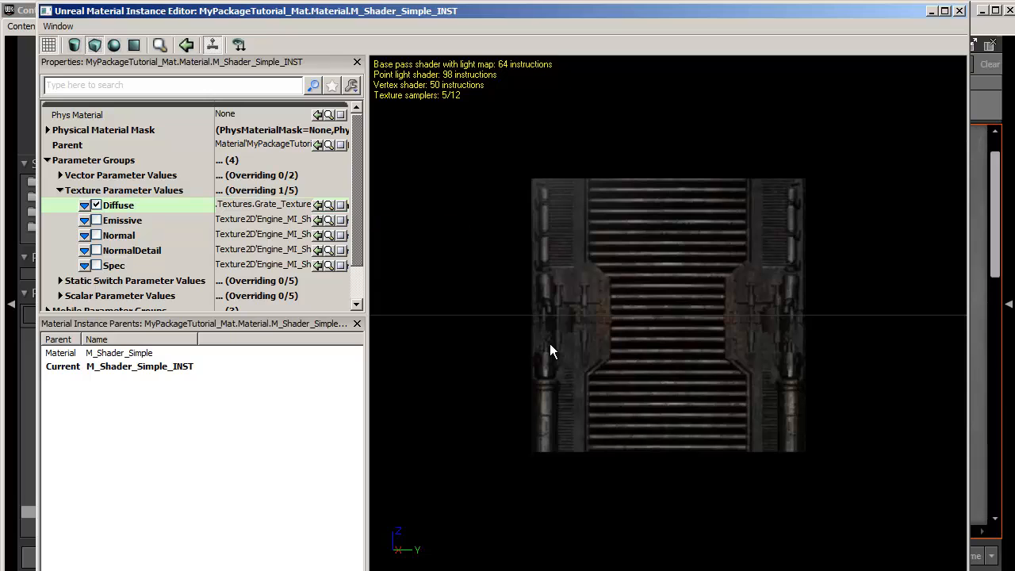
mouse_move(549, 343)
mouse_down()
mouse_move(732, 387)
mouse_move(560, 340)
mouse_up()
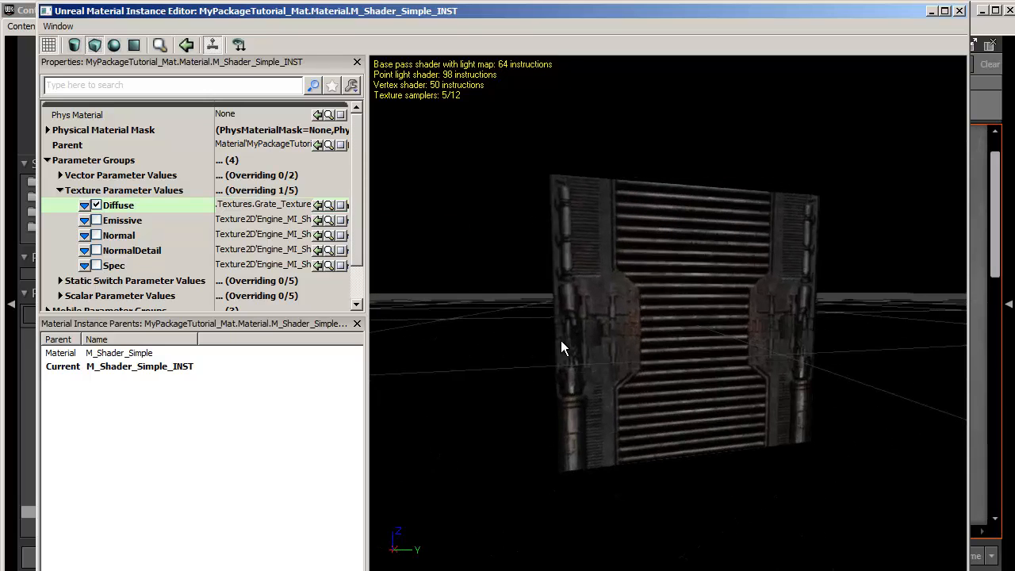
- Override the instance's Normal texture parameter with the Grate_Normal texture from the same Textures group
key(alt+Tab)
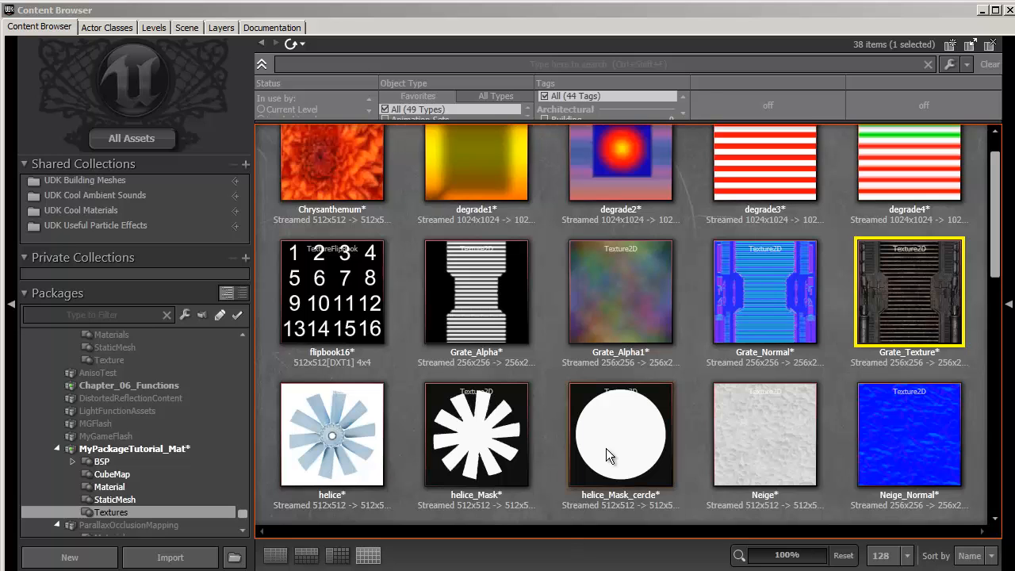
click(773, 292)
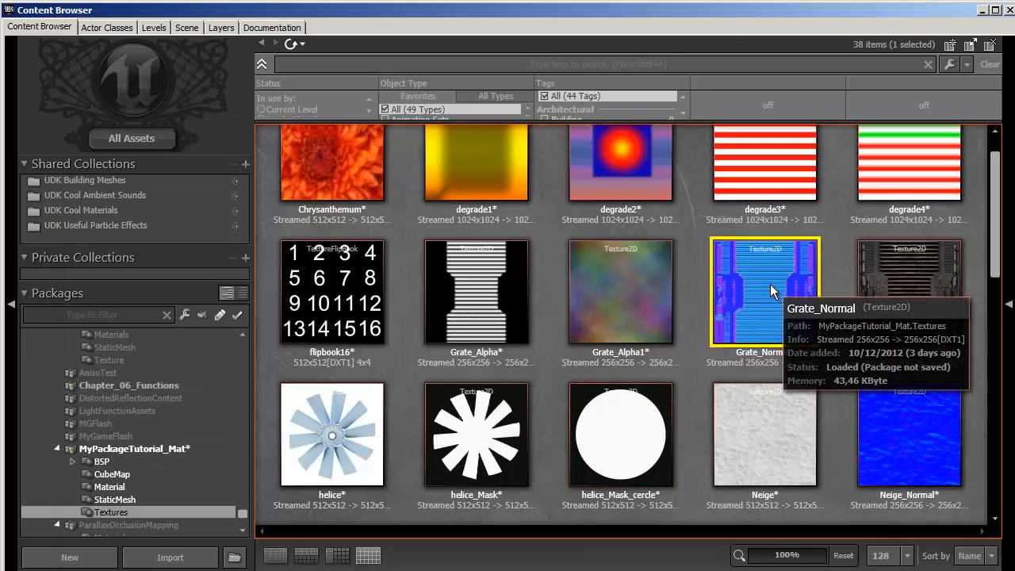
key(alt+Tab)
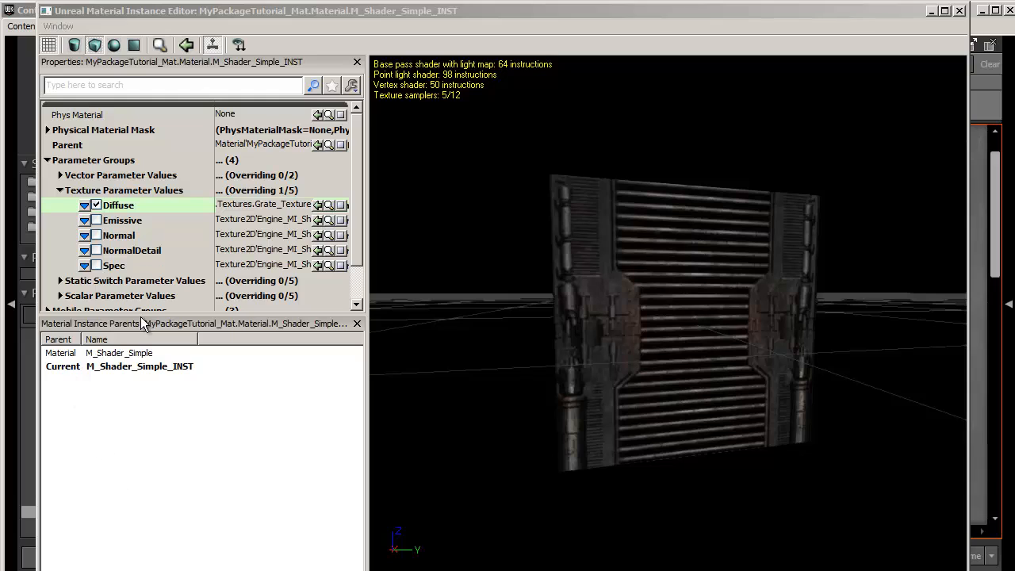
click(96, 235)
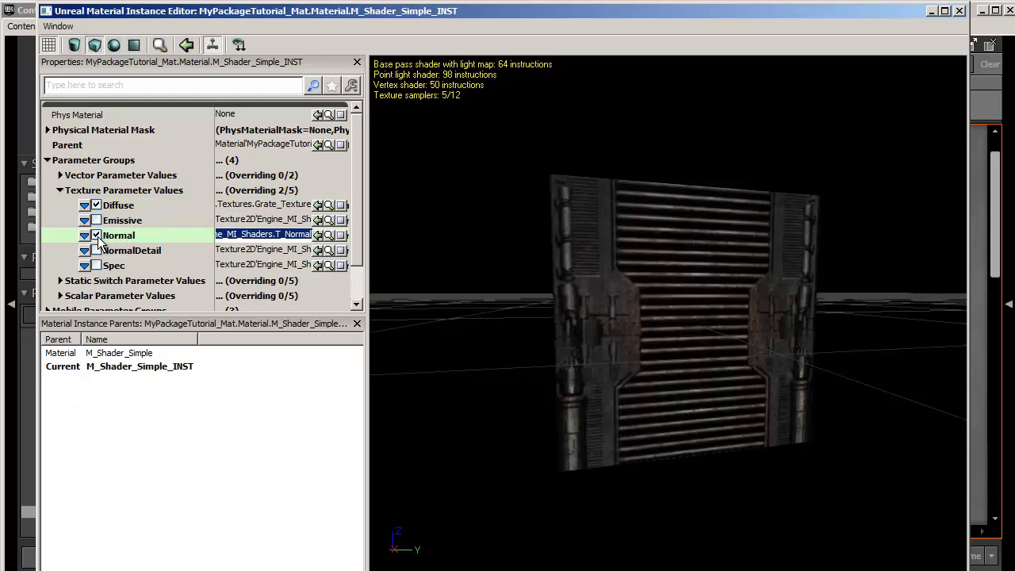
click(317, 234)
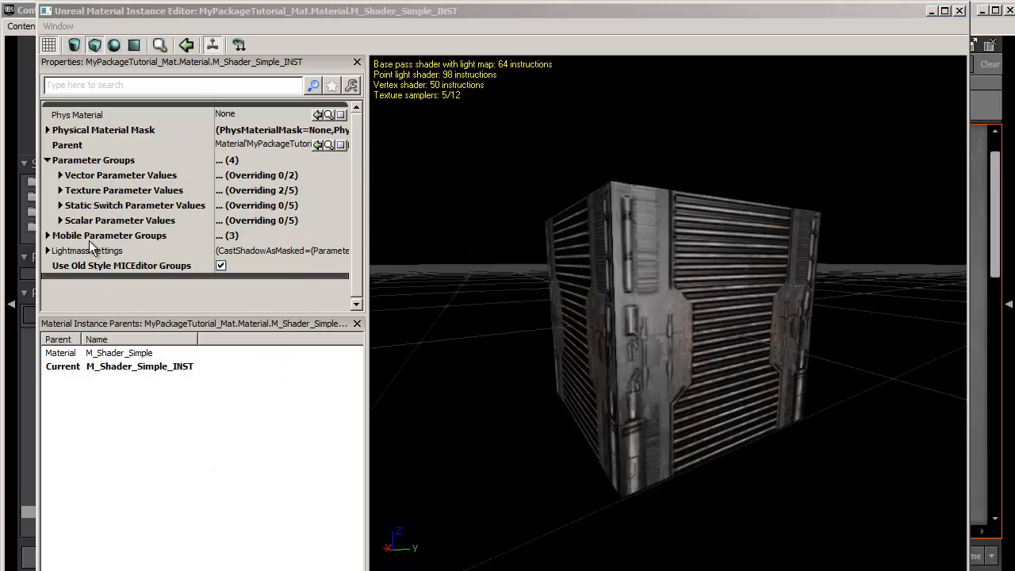
- Override the SpecPower scalar parameter of the instance with a value of 15 and inspect the shading on the preview cube
click(61, 221)
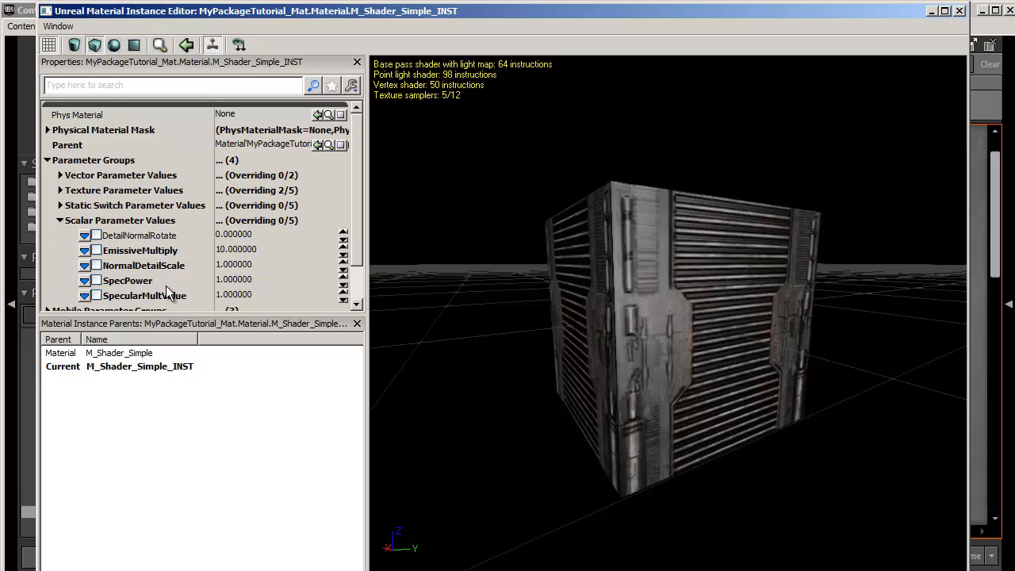
click(96, 281)
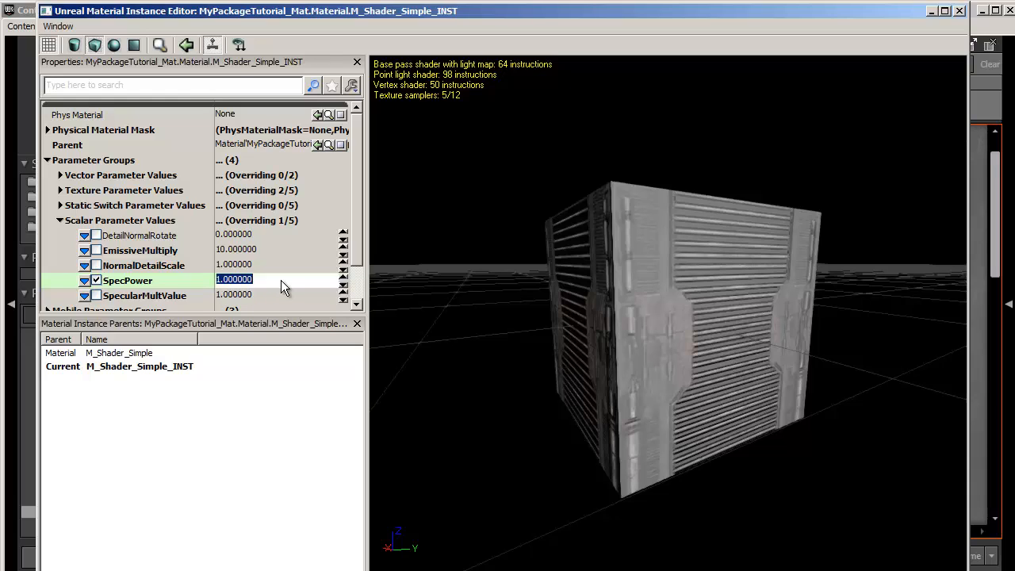
text(15)
key(Return)
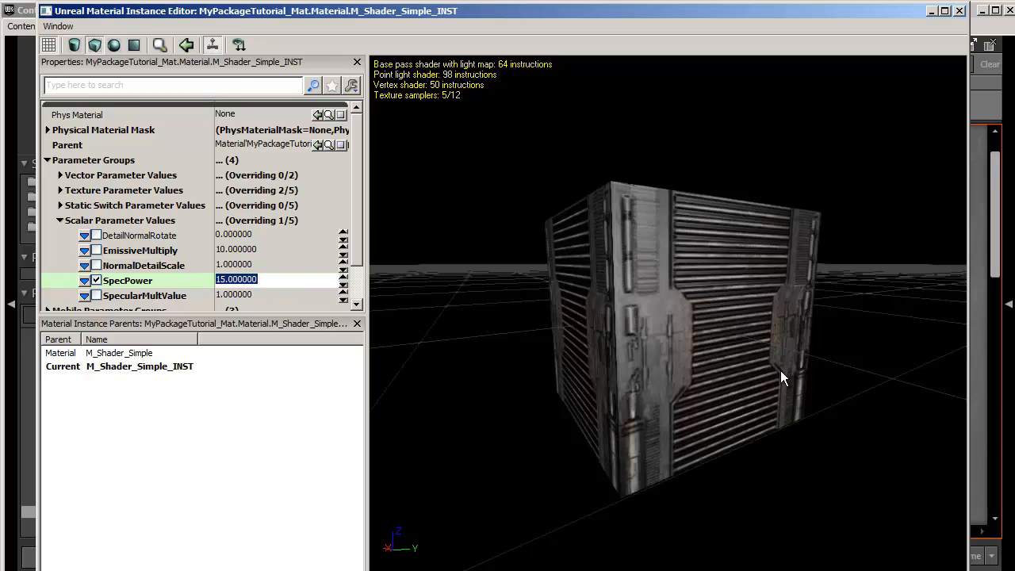
drag(780, 370, 754, 405)
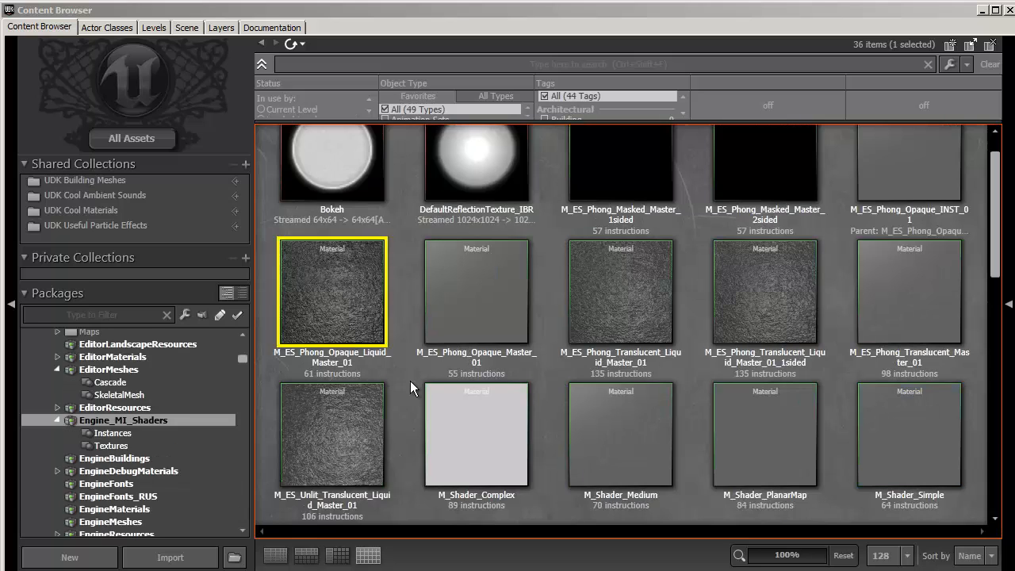
- Examine the node network of M_ES_Phong_Opaque_Liquid_Master_01 in Engine_MI_Shaders, including its depth blending, distortion and normal groups
mouse_move(347, 296)
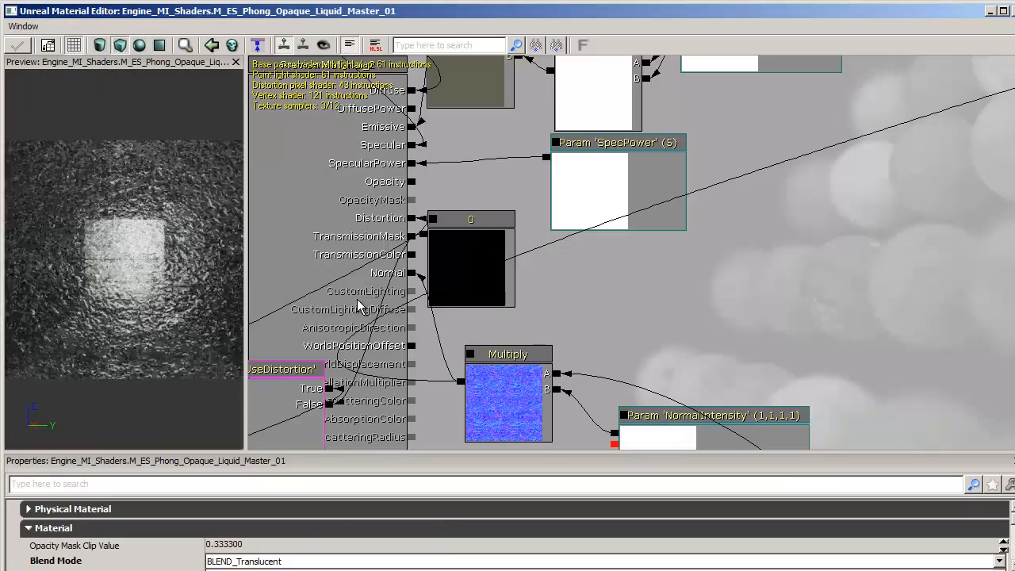
drag(610, 307, 616, 320)
scroll(633, 320, down, 5)
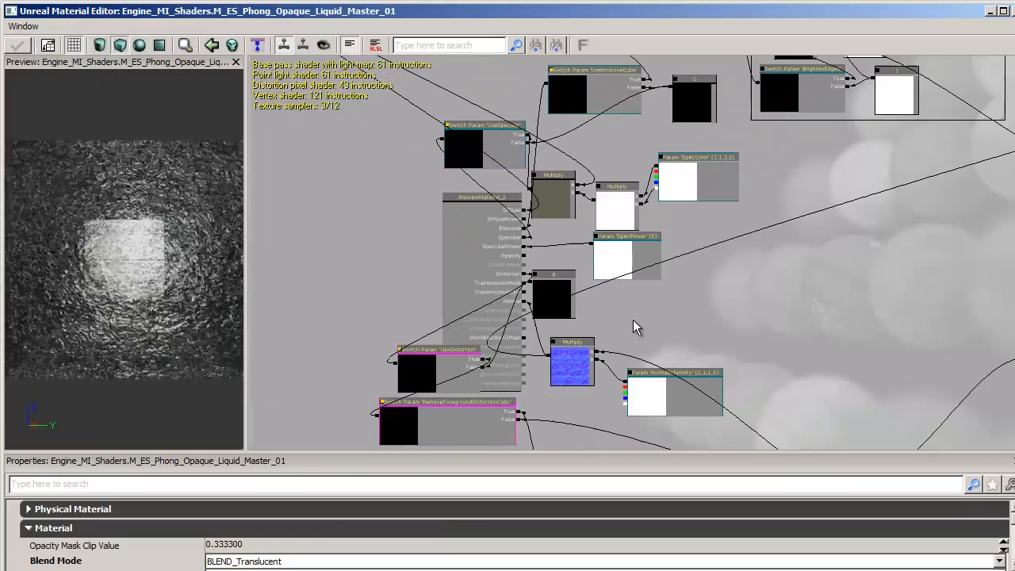
drag(782, 345, 747, 361)
scroll(747, 361, down, 4)
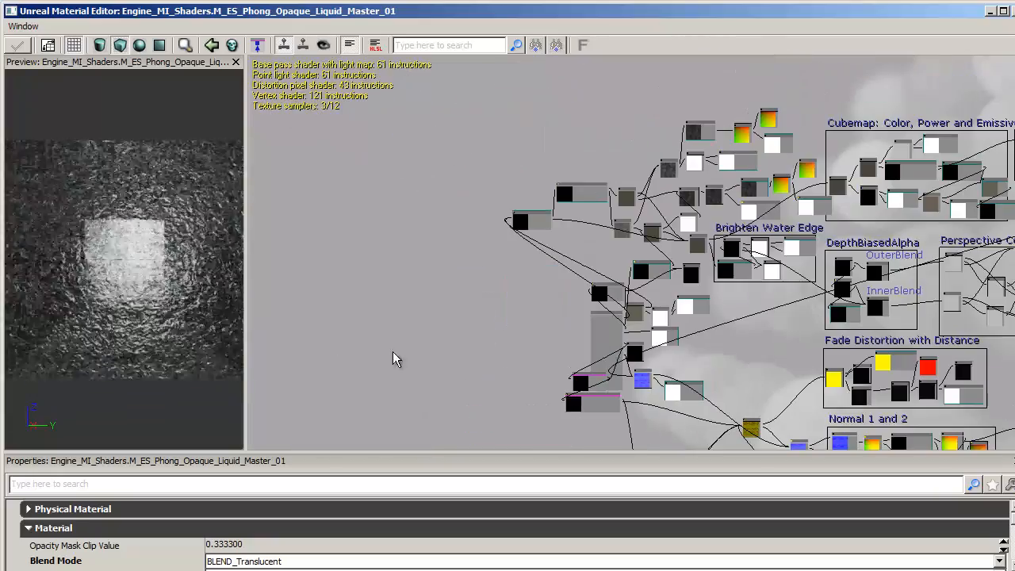
drag(393, 352, 247, 346)
drag(970, 379, 919, 347)
scroll(918, 347, up, 4)
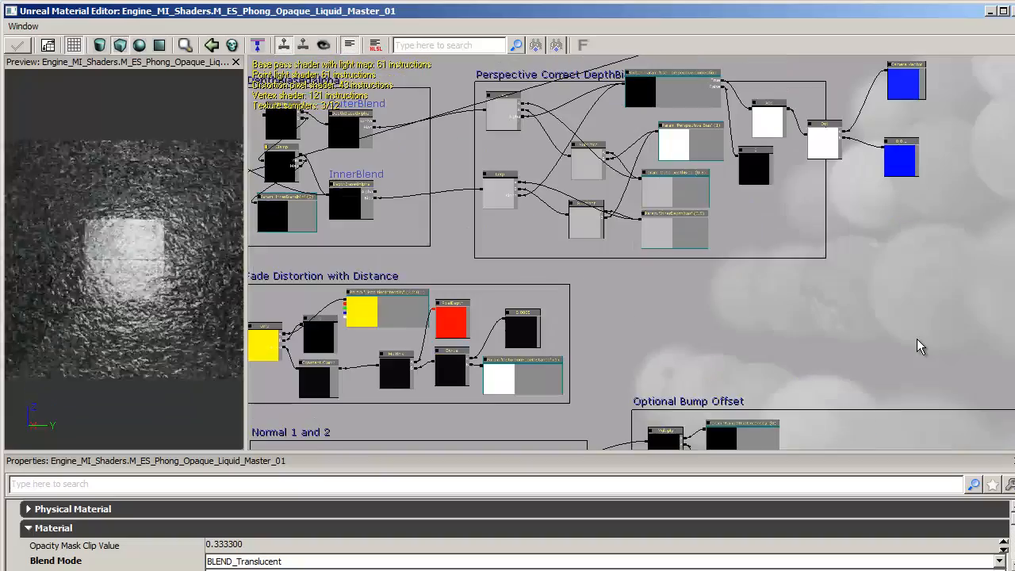
drag(798, 342, 976, 350)
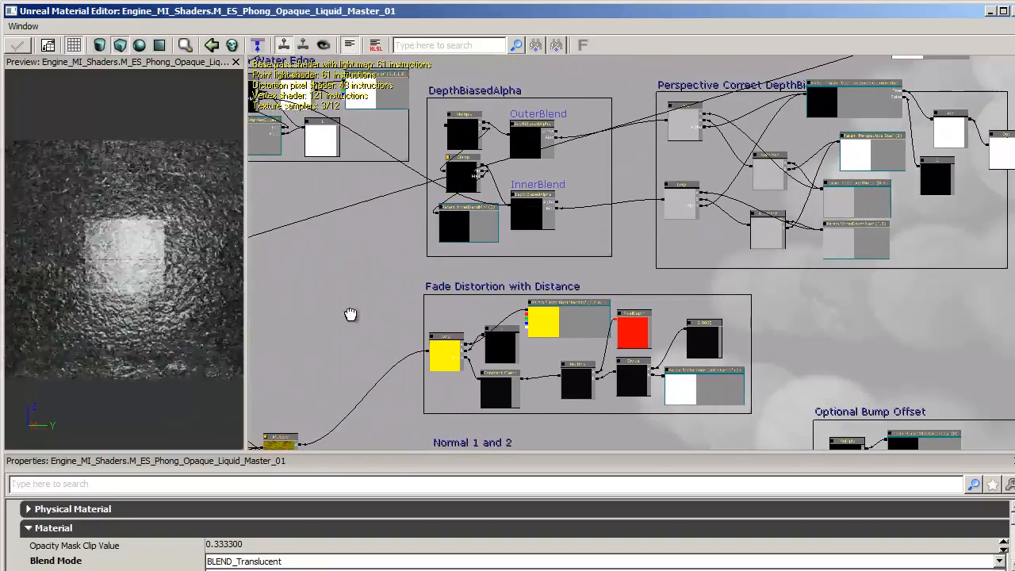
drag(351, 315, 657, 203)
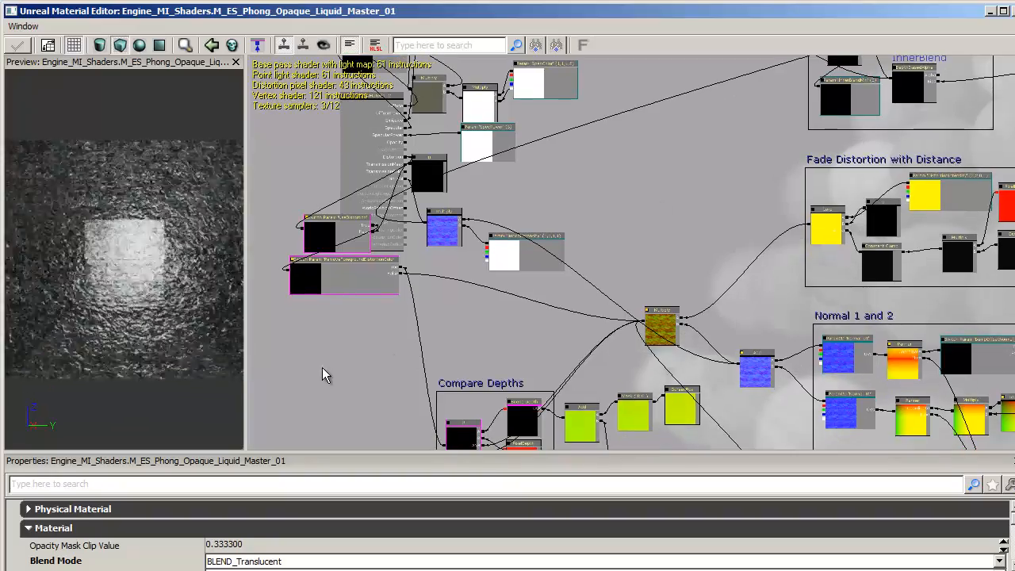